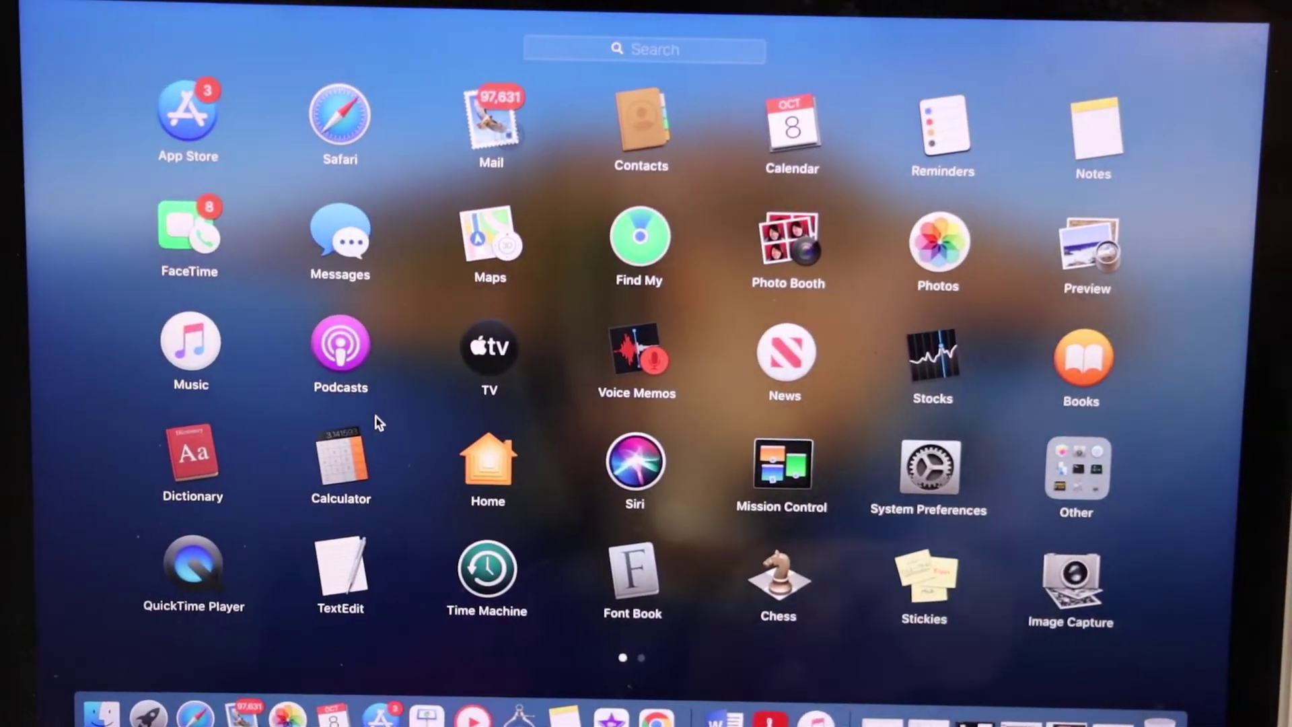
scroll(377, 418, "right", 5)
Launch HP Smart, start setup of the HP ENVY 6400 series, and continue past its welcome page
left_click(946, 240)
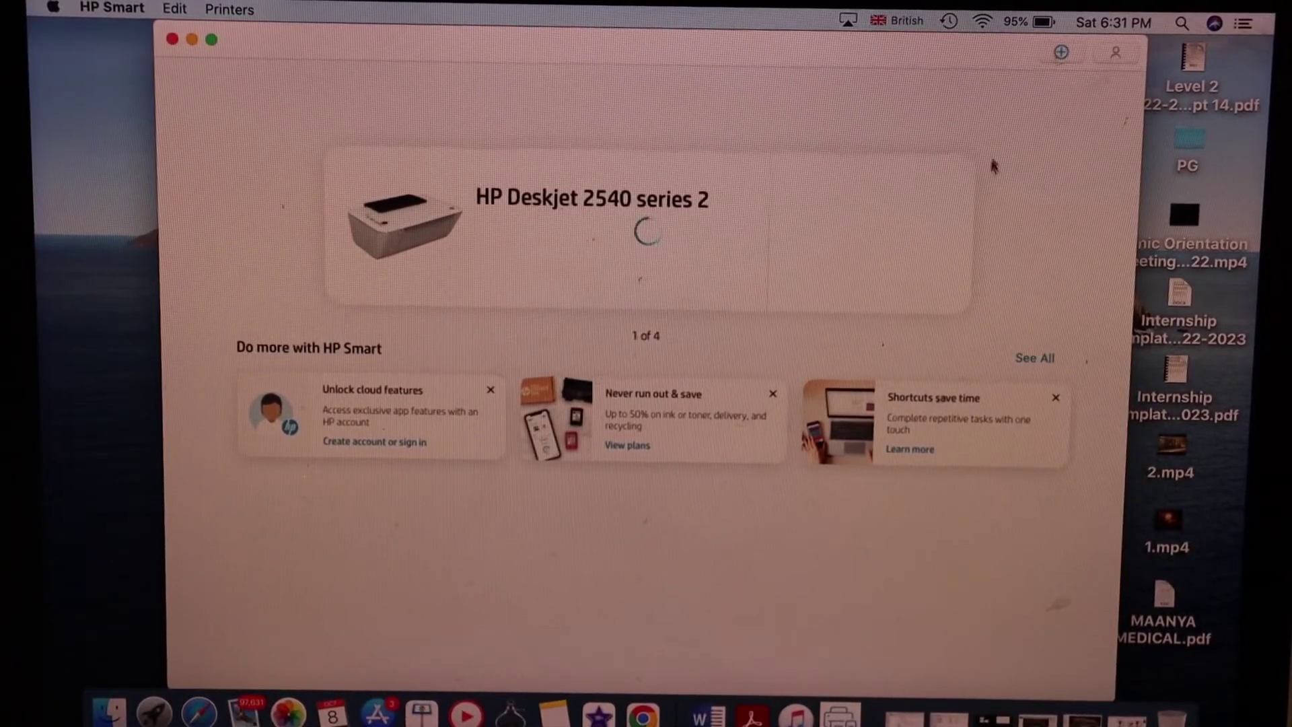
left_click(1059, 57)
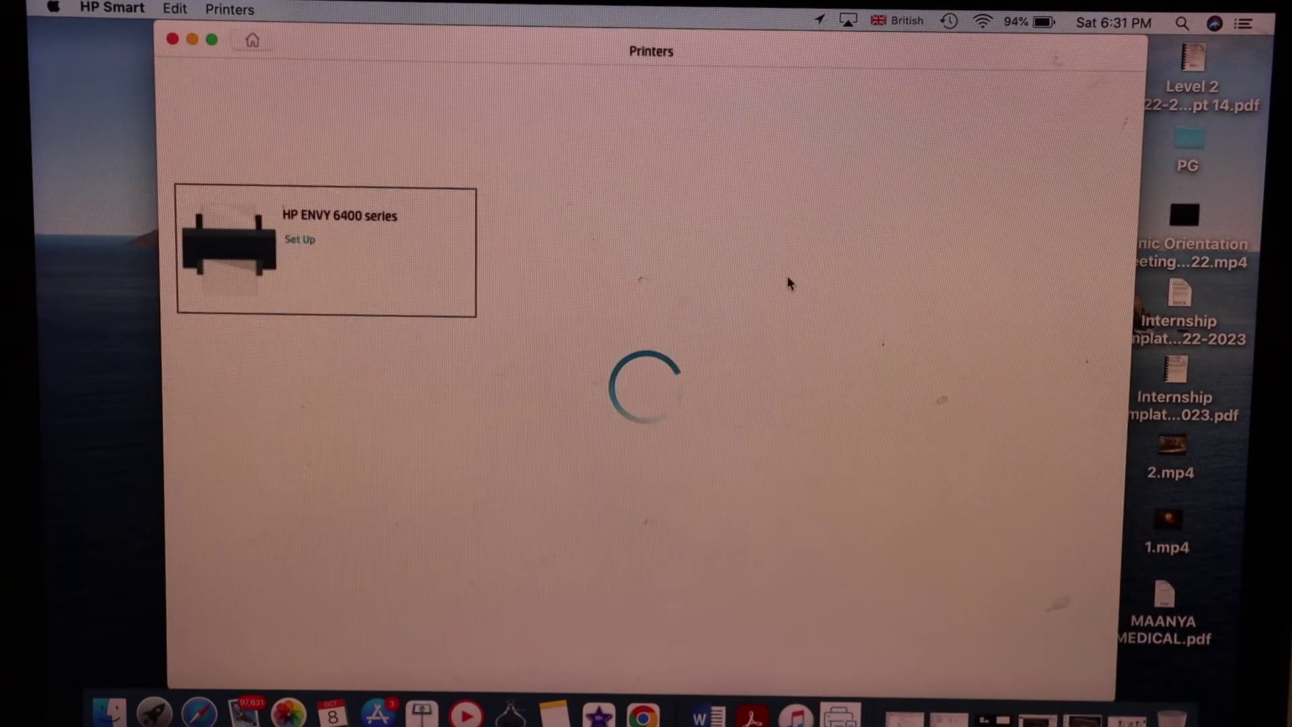
left_click(297, 268)
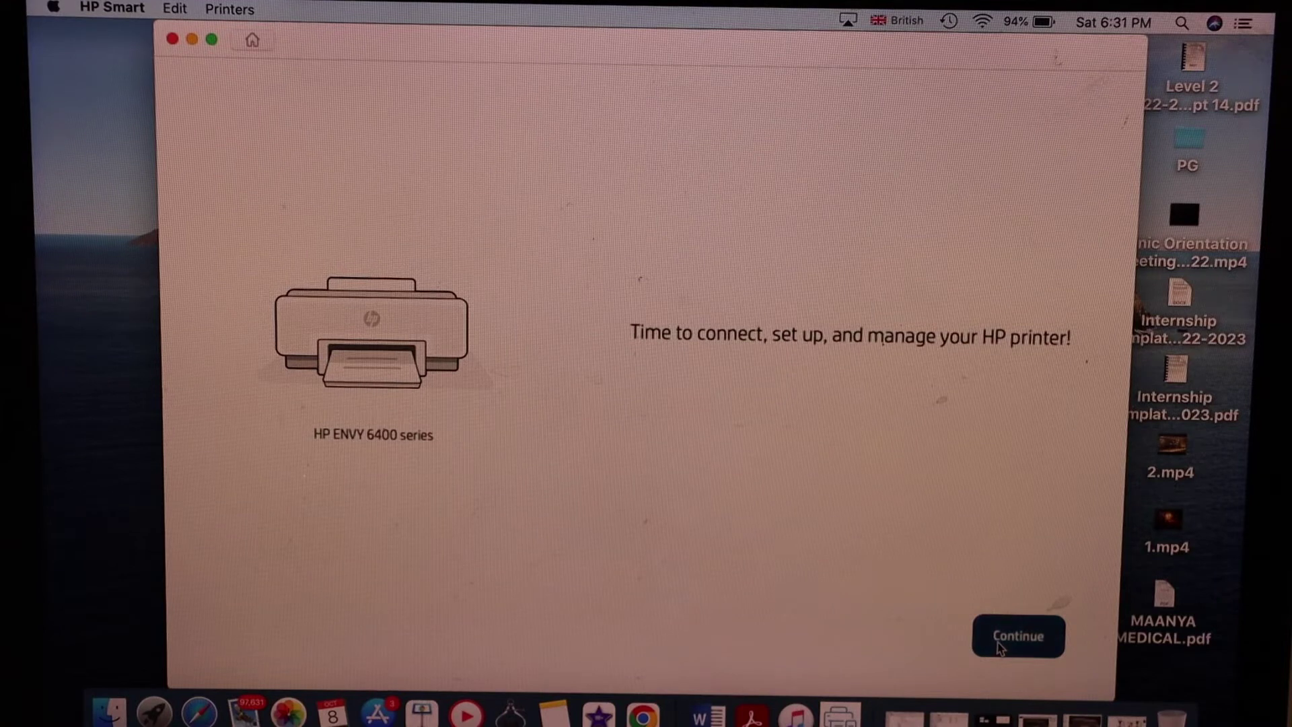
left_click(1019, 636)
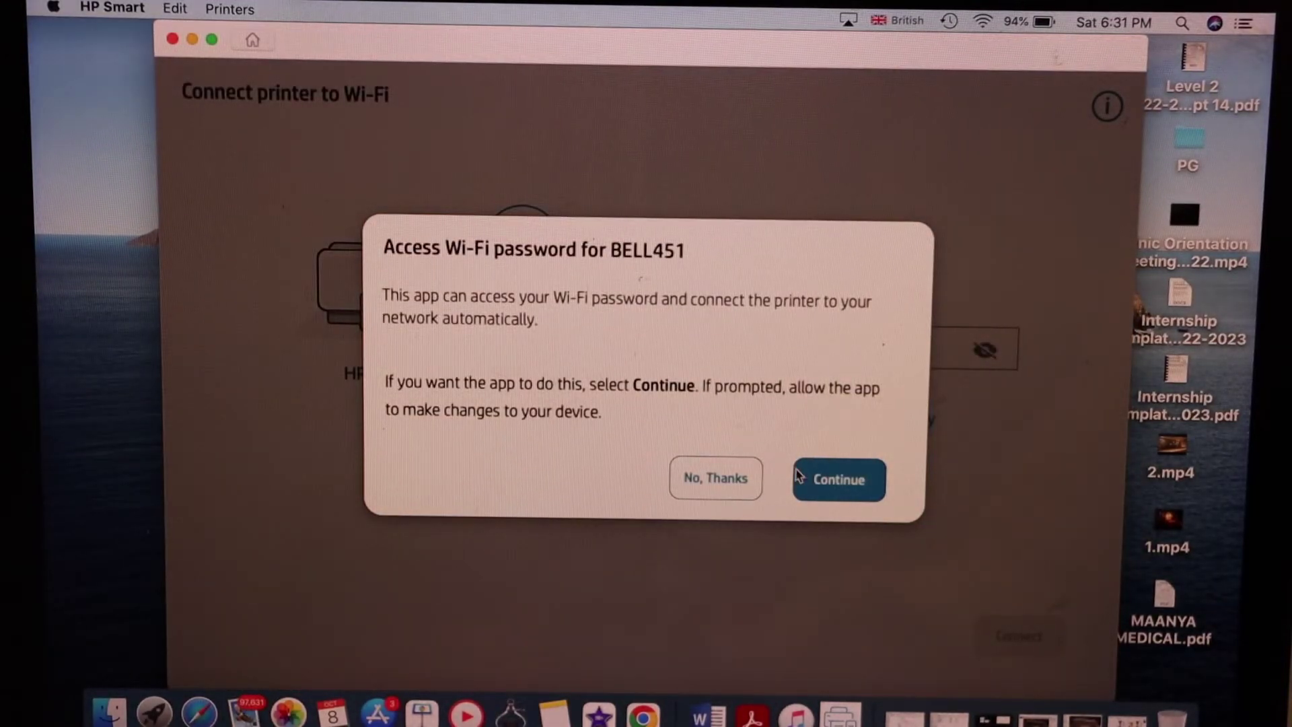
Let HP Smart retrieve the saved BELL451 Wi-Fi password automatically
left_click(846, 489)
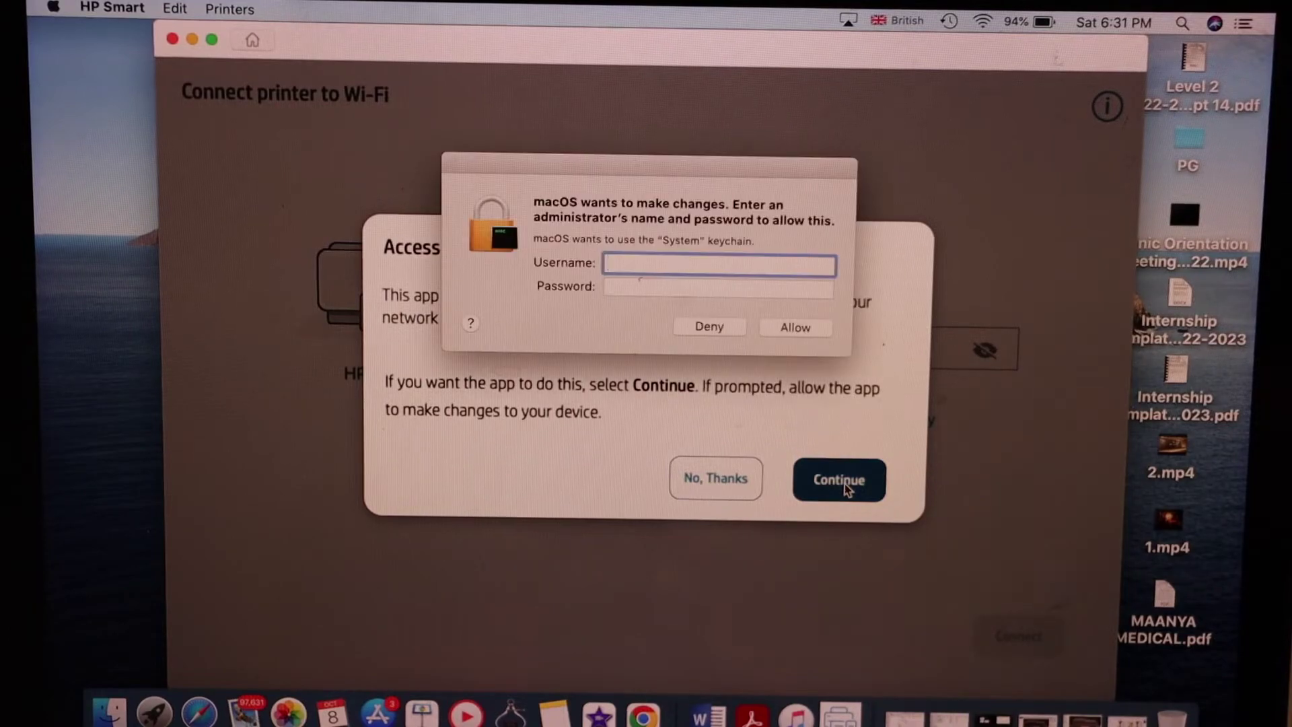